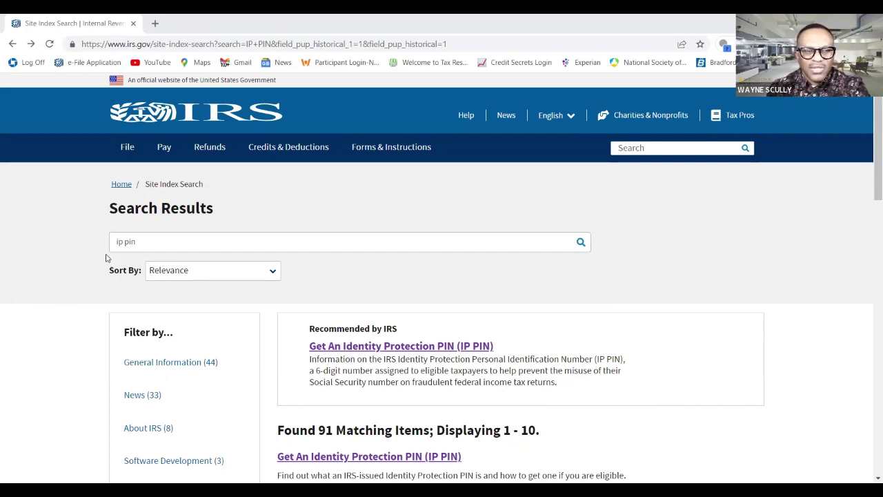
pyautogui.click(151, 245)
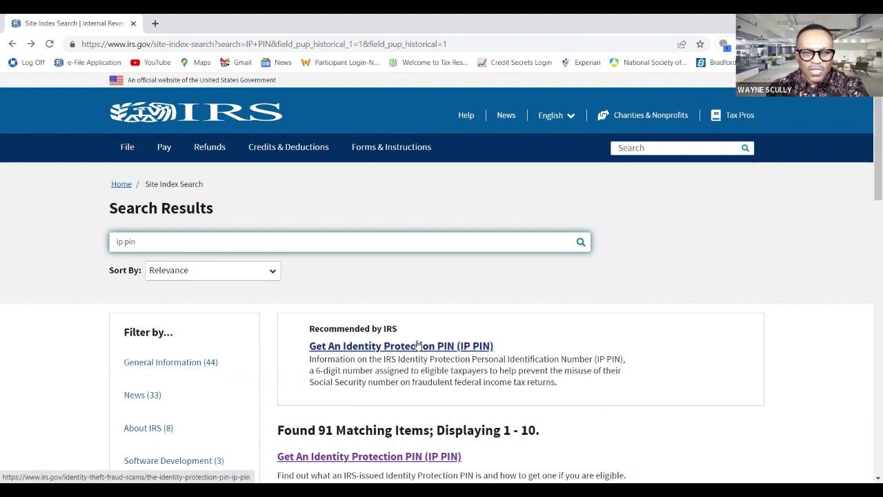
# Open the Get An Identity Protection PIN (IP PIN) page and review the 'How to get an IP PIN' section.
pyautogui.click(417, 346)
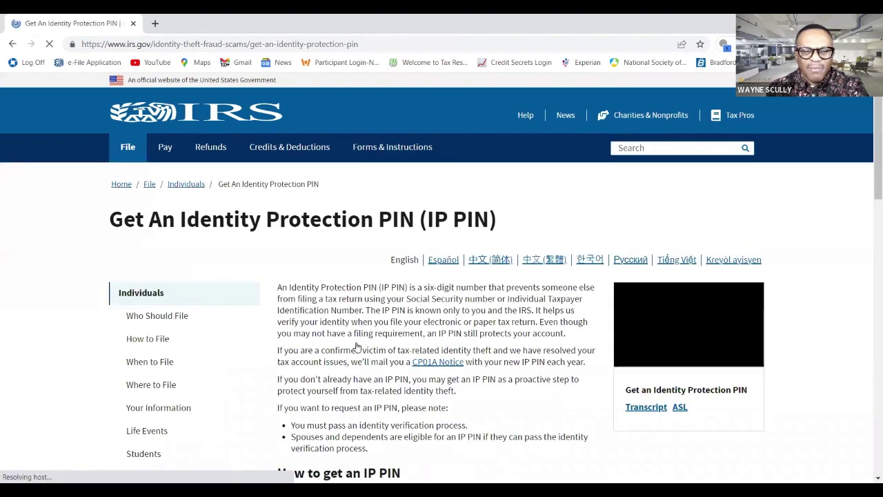
pyautogui.scroll(-2, 357, 347)
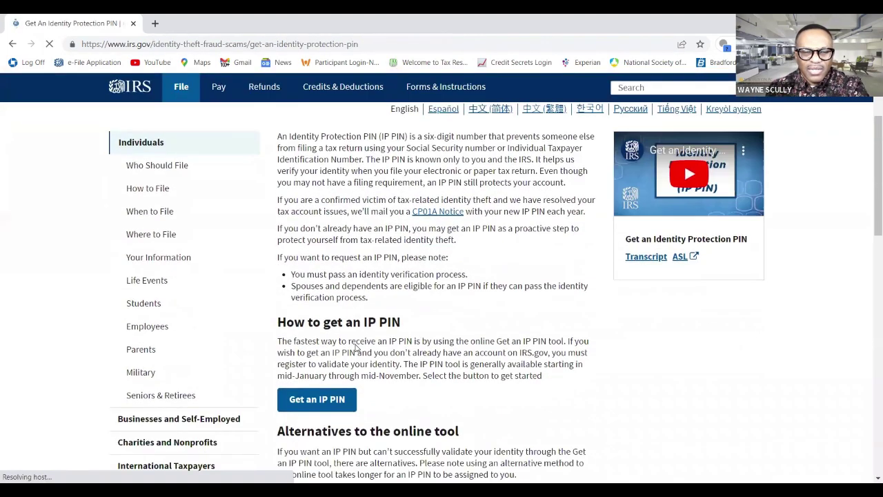
pyautogui.scroll(-1, 353, 346)
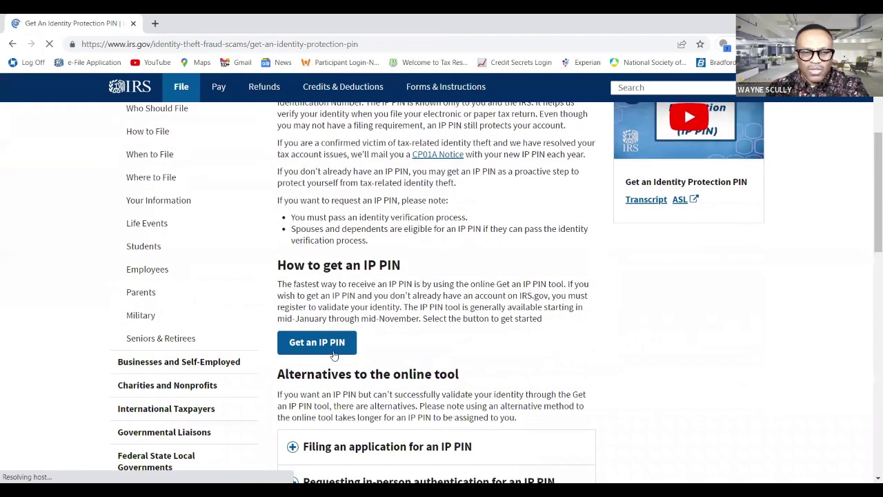
pyautogui.scroll(-2, 383, 338)
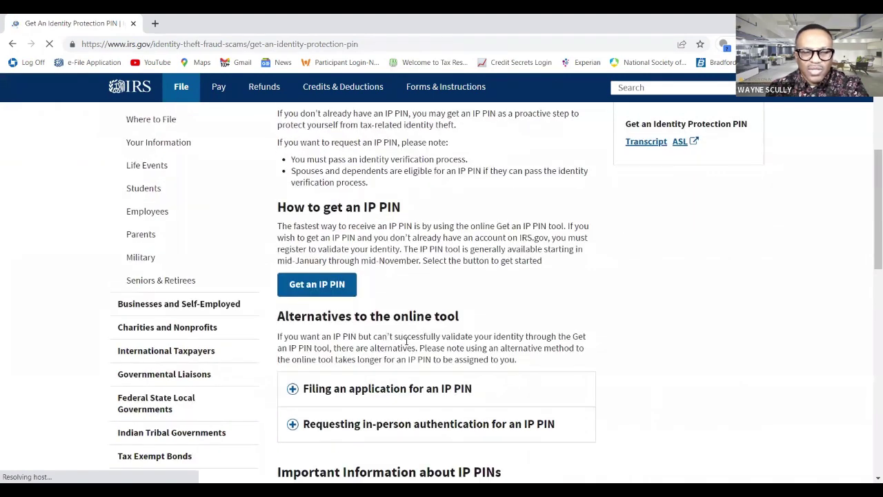
pyautogui.scroll(-2, 406, 343)
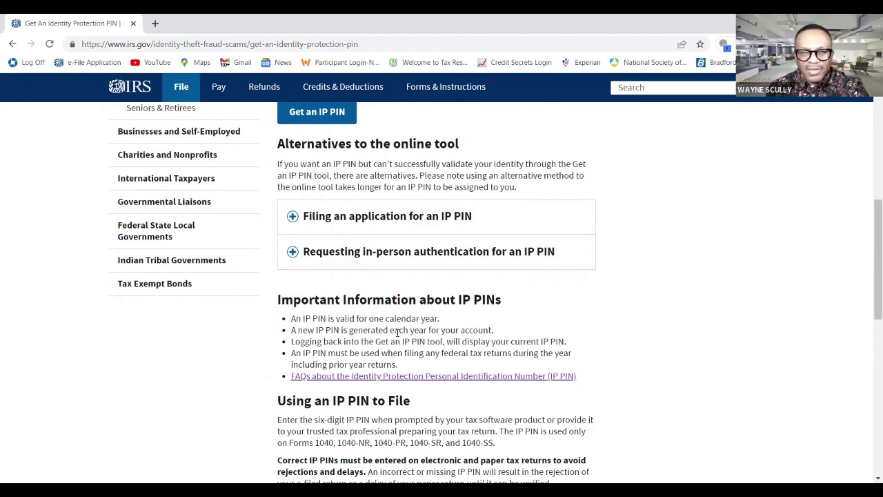
pyautogui.scroll(-3, 398, 333)
pyautogui.scroll(3, 397, 331)
pyautogui.scroll(1, 389, 312)
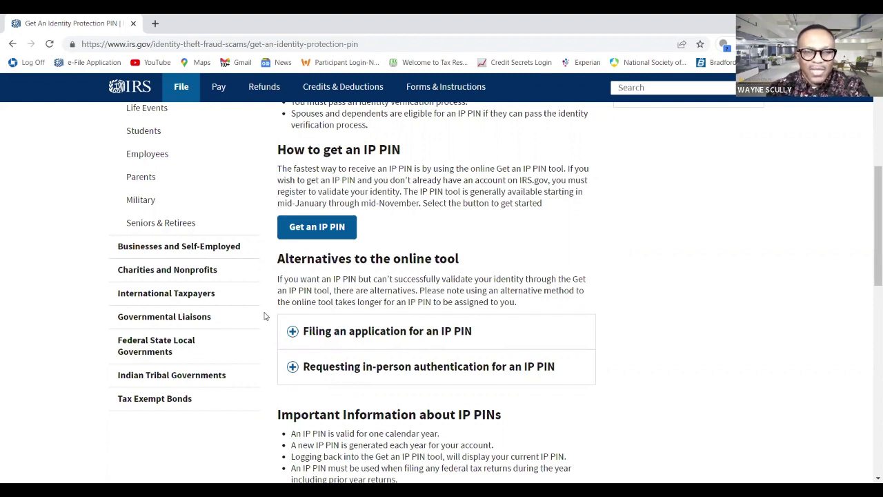
# Start the online Get an IP PIN tool and choose to sign in with an existing IRS username.
pyautogui.click(320, 234)
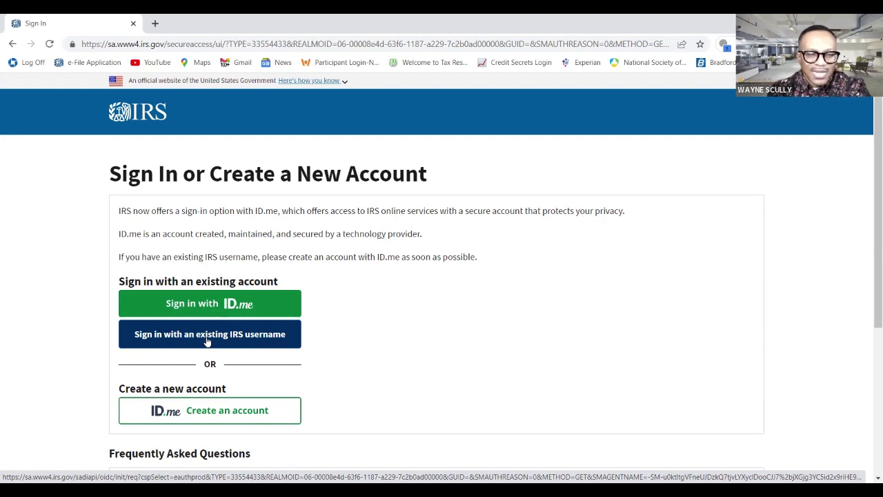
pyautogui.click(207, 341)
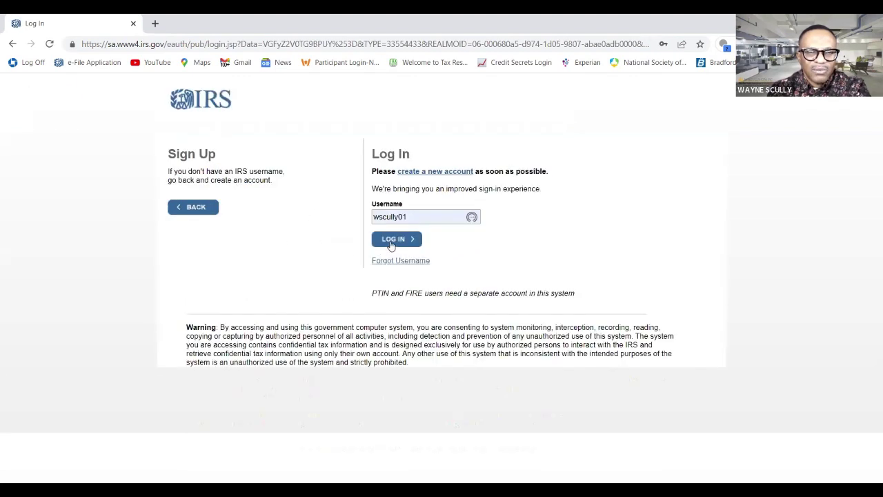
# Submit the username, then log in with the saved account password from autofill.
pyautogui.click(391, 245)
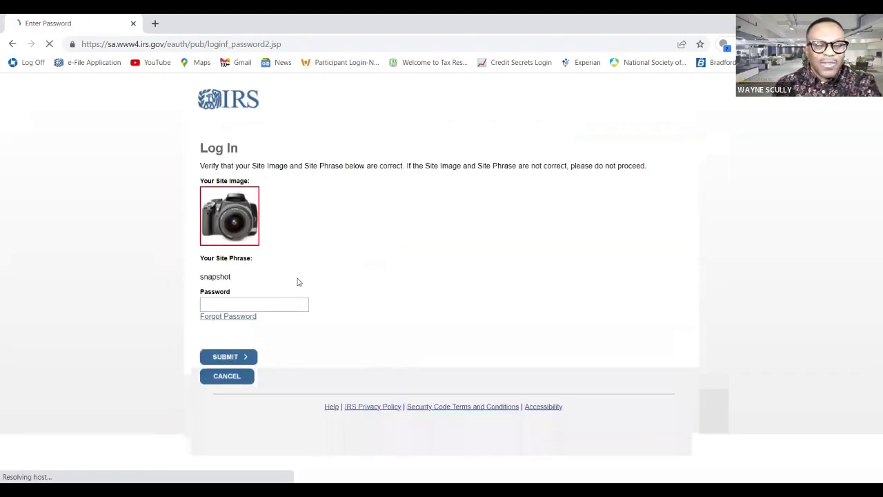
pyautogui.click(255, 304)
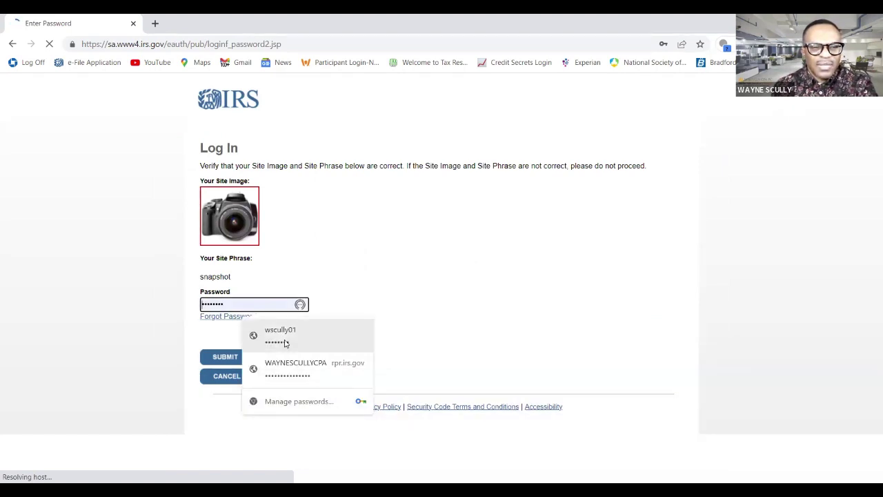
pyautogui.click(286, 343)
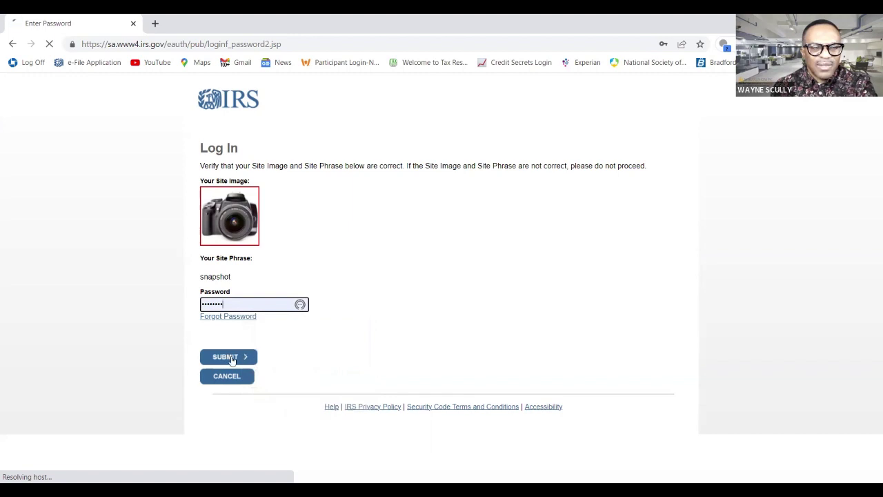
pyautogui.click(231, 356)
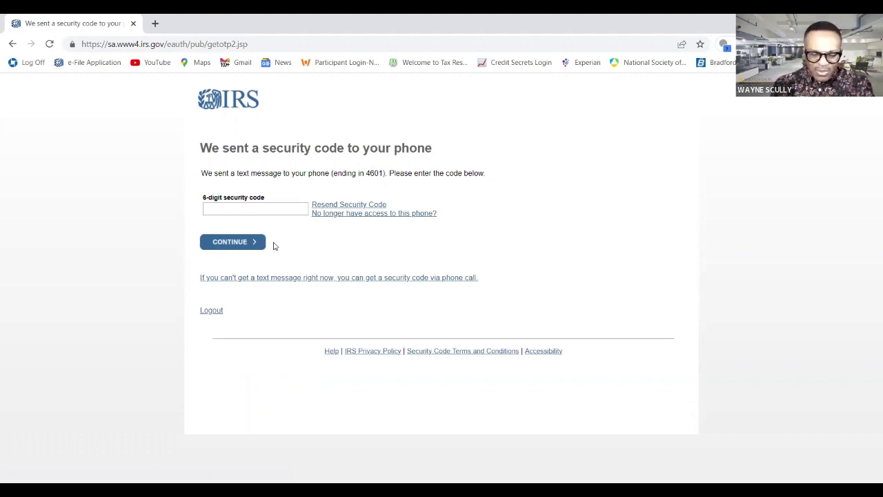
# Enter the six-digit security code from the text message, fixing typos, and submit it.
pyautogui.click(254, 209)
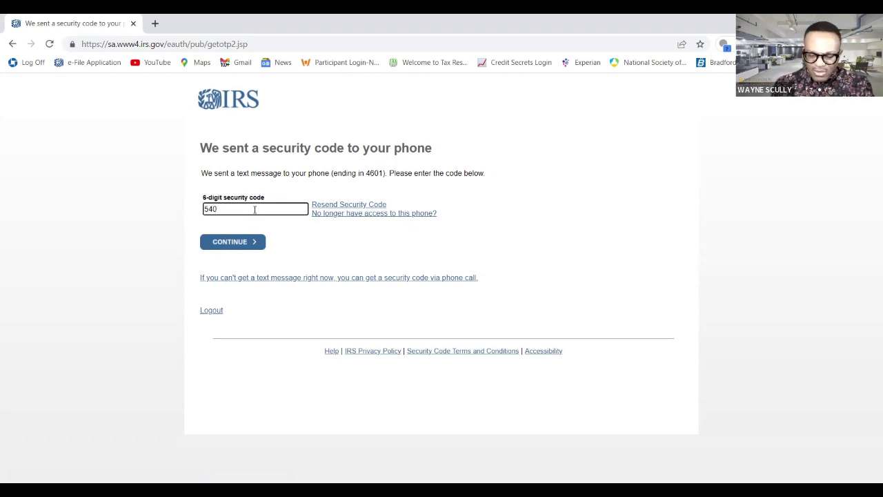
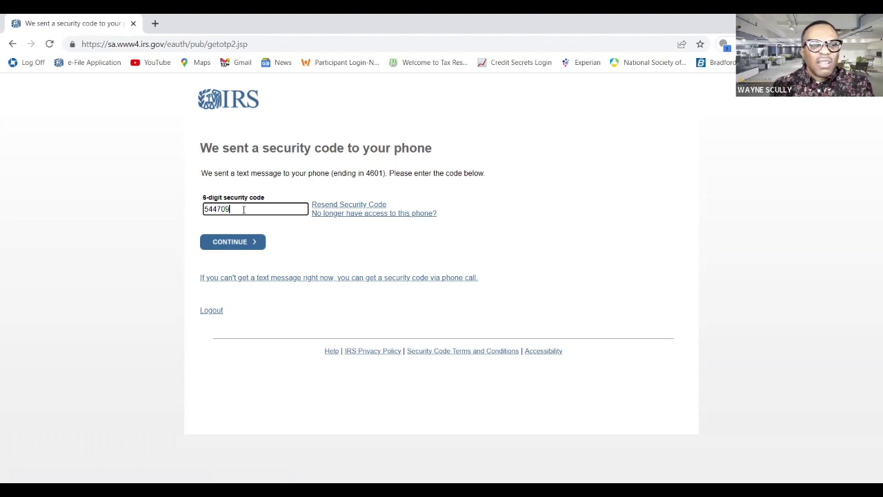
pyautogui.hotkey('ctrl', 'a')
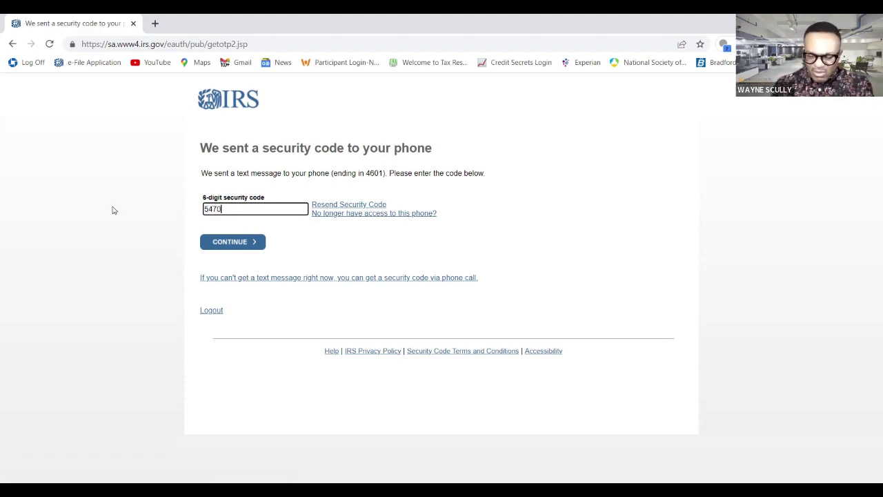
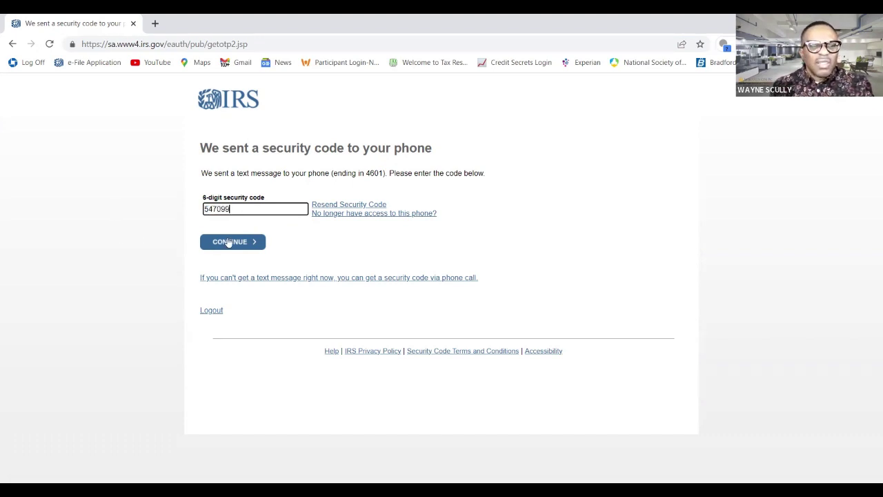
pyautogui.click(228, 242)
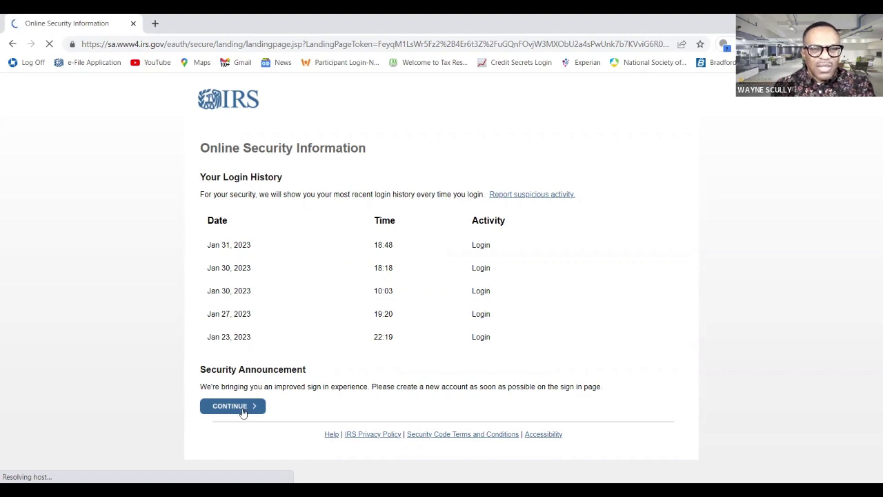
# Continue past the Online Security Information login history page.
pyautogui.click(243, 413)
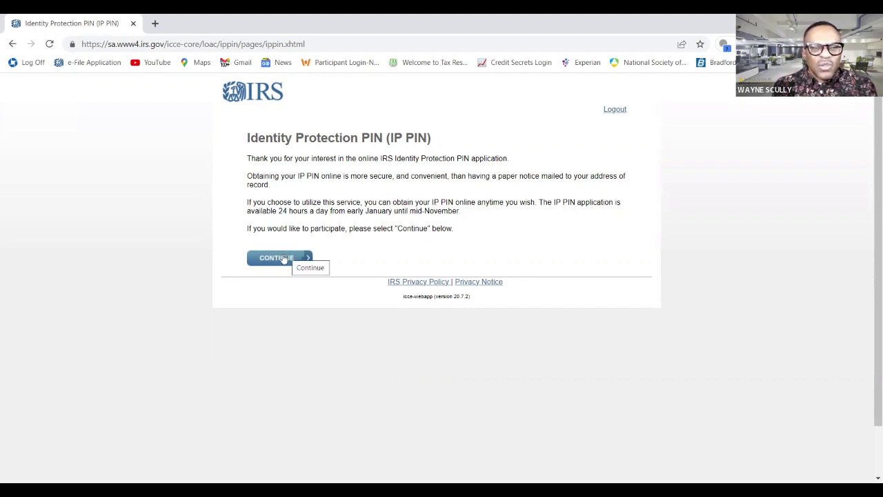
# Continue from the IP PIN application page to display and review the 2023 IP PIN.
pyautogui.click(284, 259)
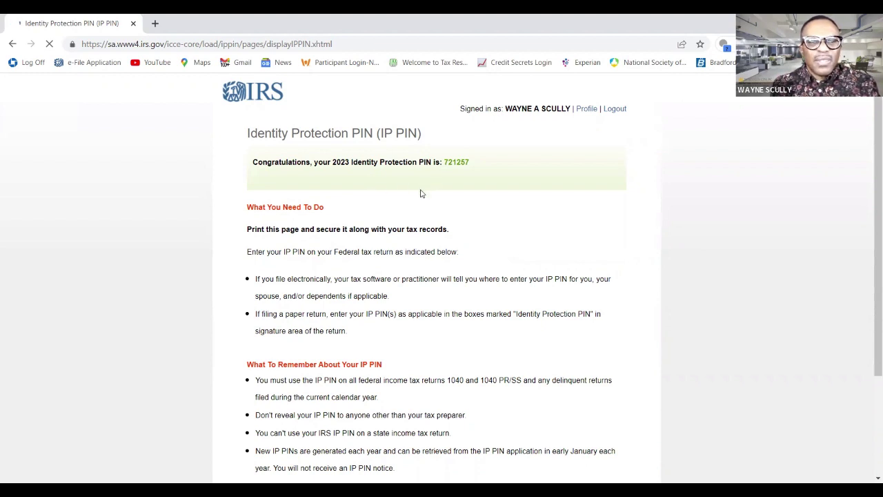
pyautogui.scroll(-1, 420, 193)
pyautogui.scroll(-2, 420, 194)
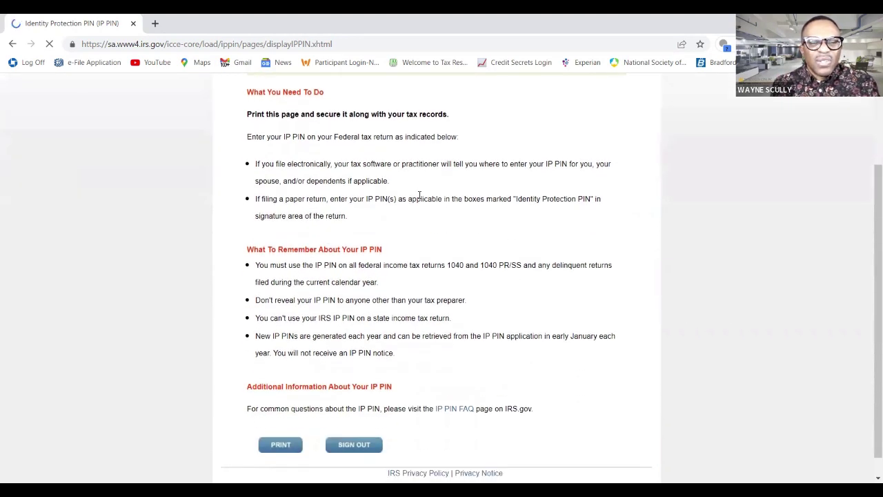
pyautogui.scroll(2, 419, 194)
pyautogui.scroll(1, 419, 196)
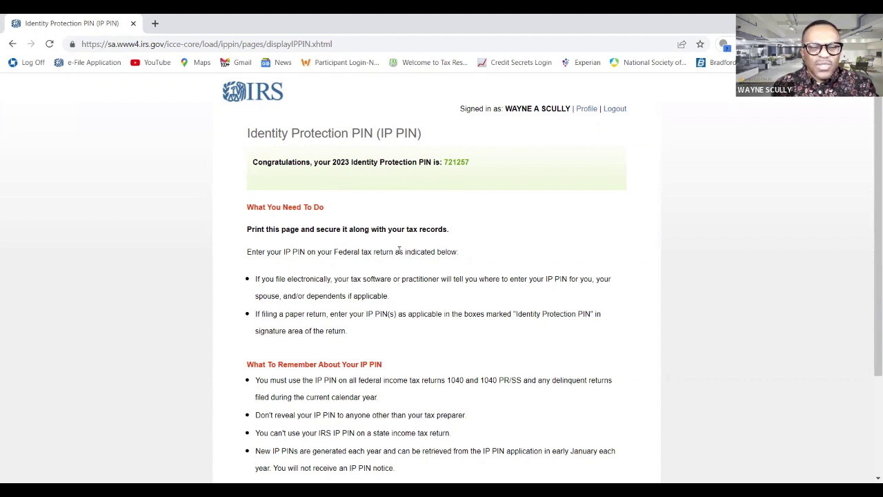
pyautogui.scroll(-1, 395, 253)
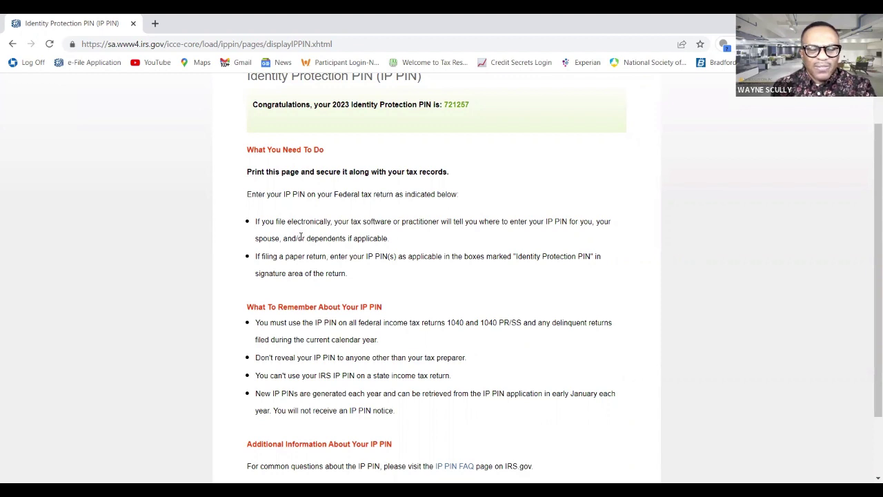
pyautogui.scroll(-2, 302, 240)
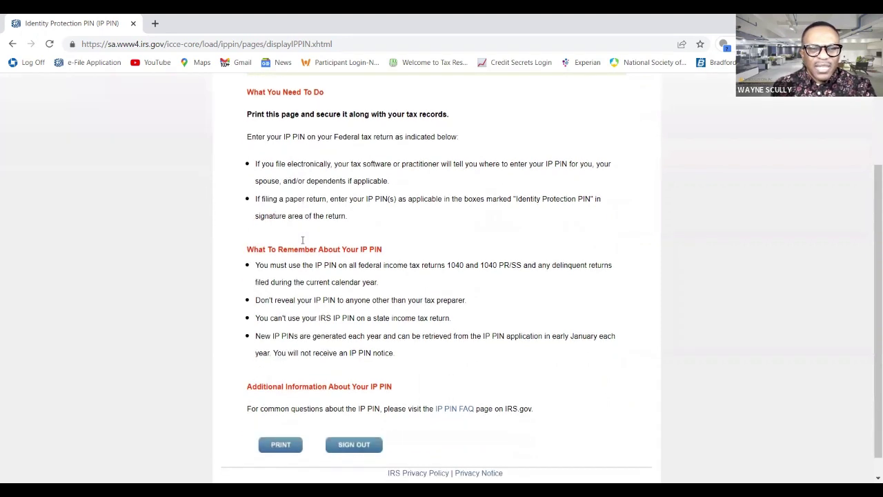